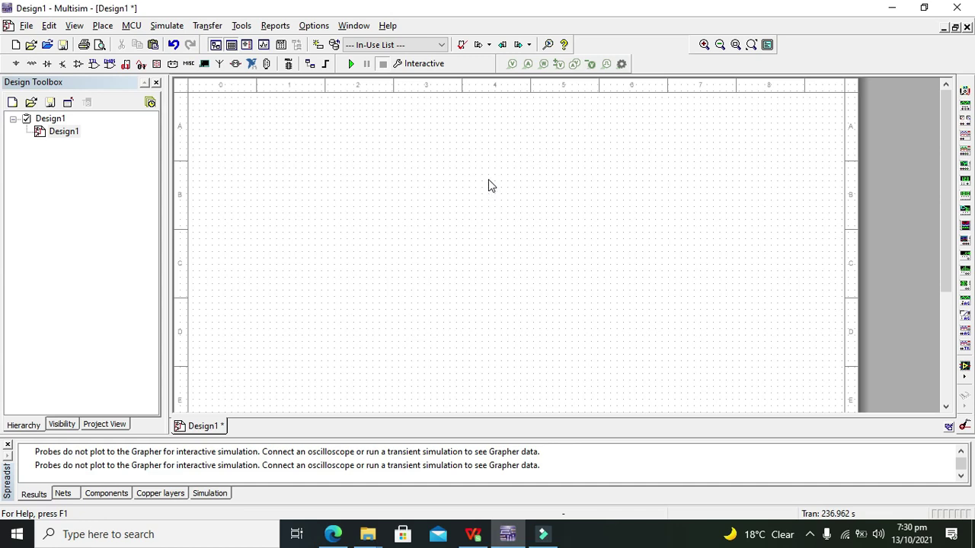
# Place a DC_POWER voltage source on the schematic.
pyautogui.moveTo(489, 174); pyautogui.dragTo(494, 245)
pyautogui.moveTo(353, 168); pyautogui.dragTo(361, 242)
pyautogui.moveTo(360, 242); pyautogui.dragTo(361, 246)
pyautogui.moveTo(361, 245); pyautogui.dragTo(361, 252)
pyautogui.click(15, 63)
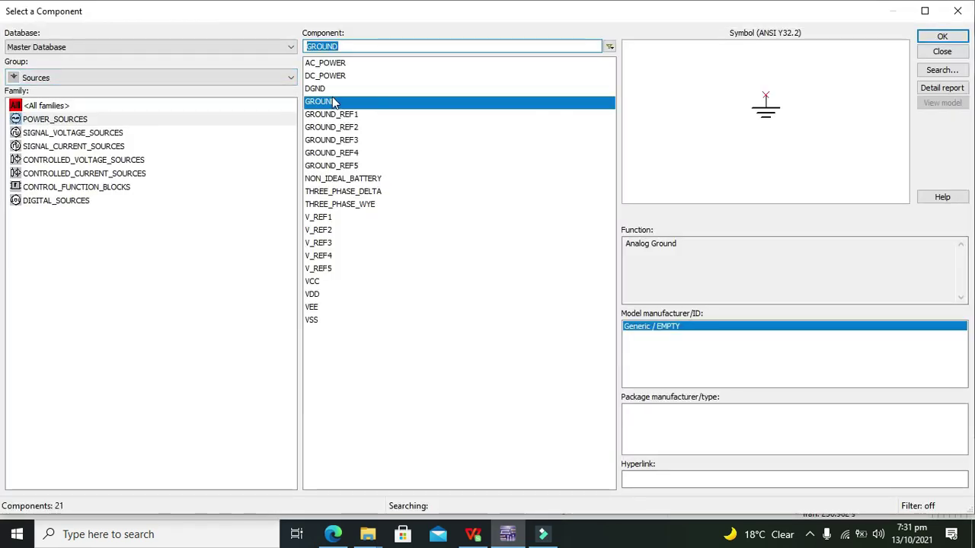
pyautogui.click(331, 76)
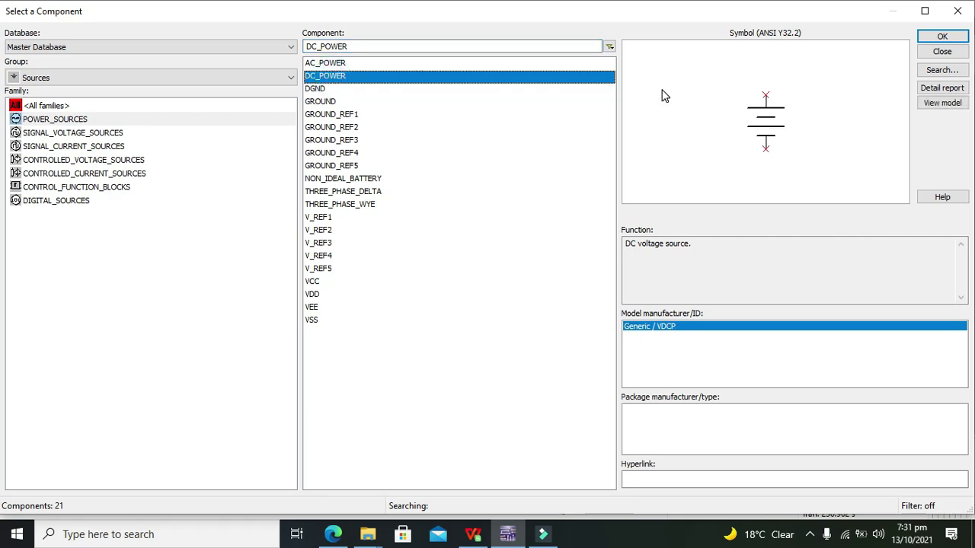
pyautogui.click(944, 39)
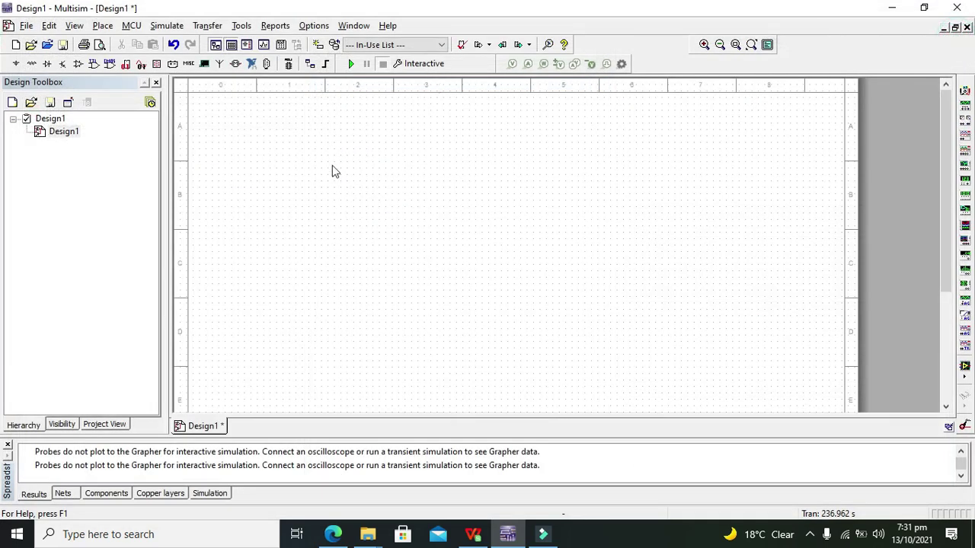
pyautogui.click(288, 211)
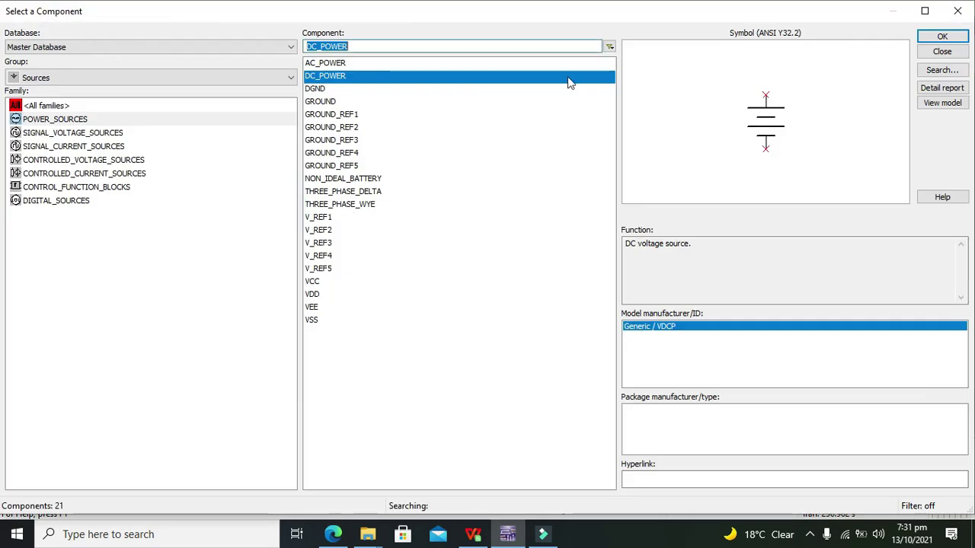
# Place an analog GROUND just below the power source.
pyautogui.click(328, 104)
pyautogui.click(942, 38)
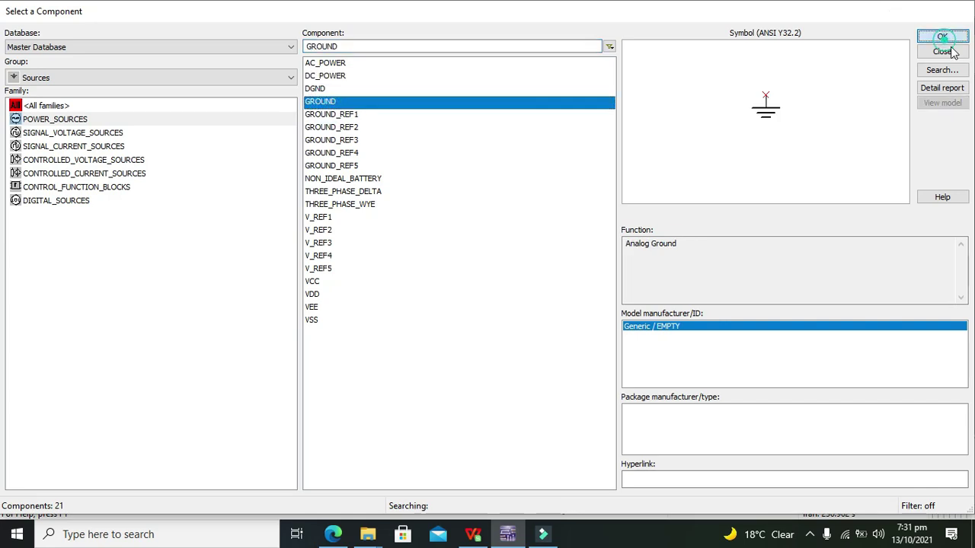
pyautogui.click(290, 237)
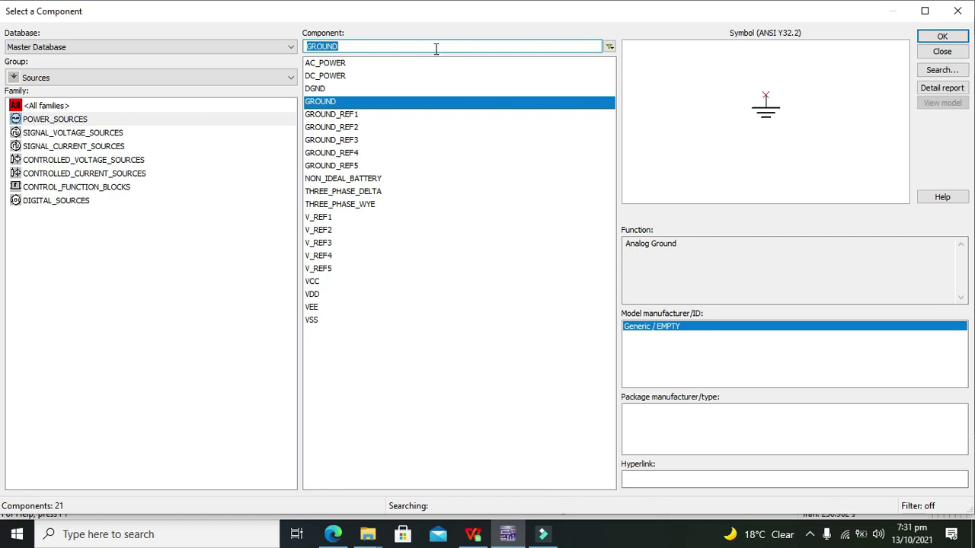
# Clear the component search field so the full POWER_SOURCES list shows again.
pyautogui.click(437, 47)
pyautogui.press('BackSpace')
pyautogui.press('BackSpace')
pyautogui.press('BackSpace')
pyautogui.press('BackSpace')
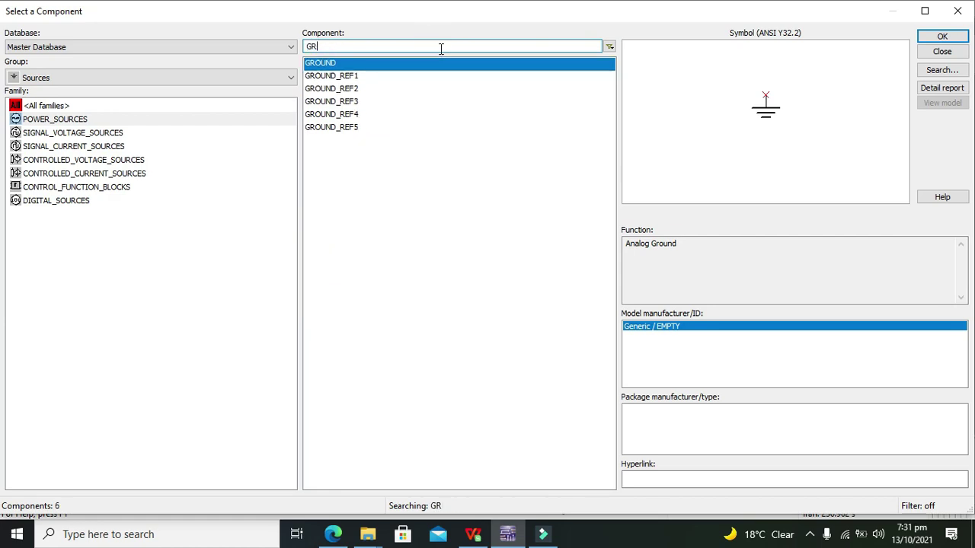
pyautogui.press('BackSpace')
pyautogui.press('BackSpace')
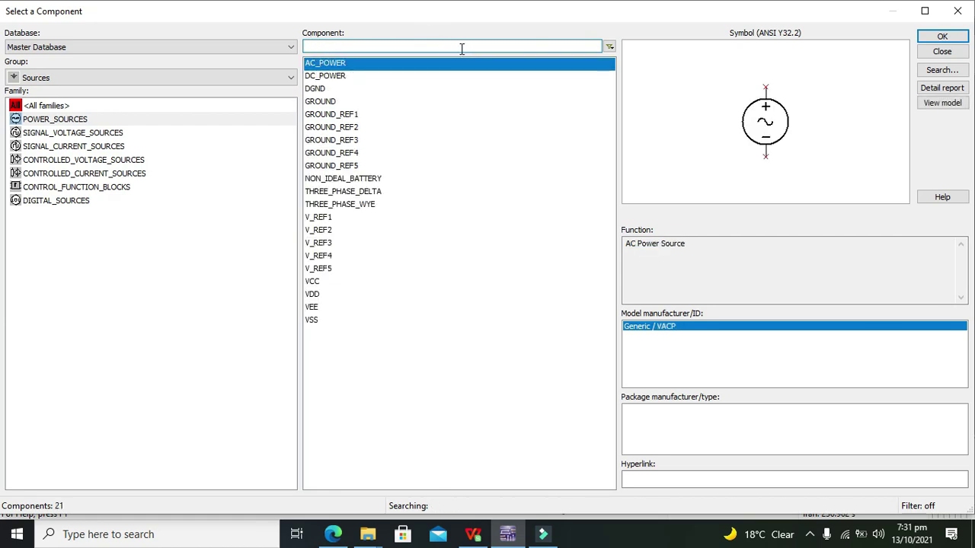
# Place gate A of a TTL 74LS136N XOR chip (U1A) right of the source.
pyautogui.click(205, 78)
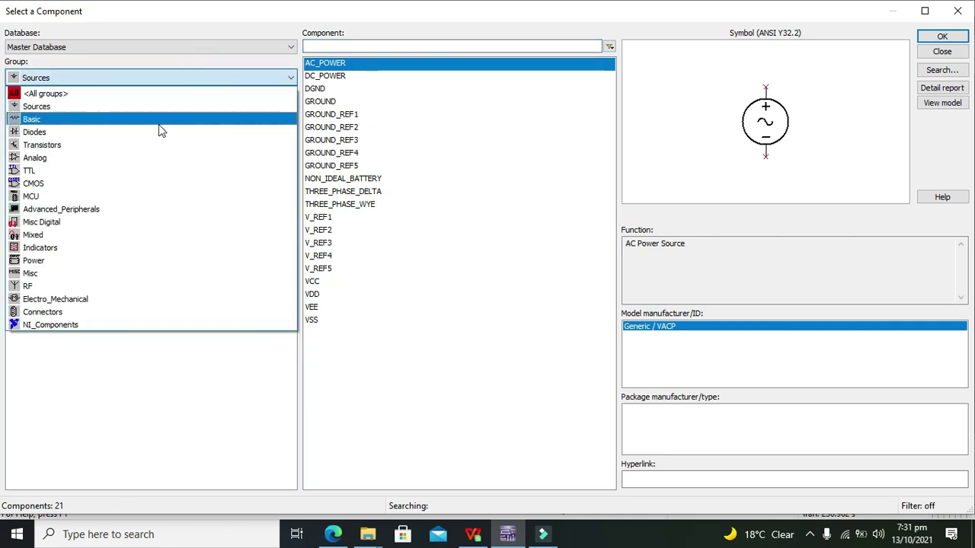
pyautogui.click(127, 171)
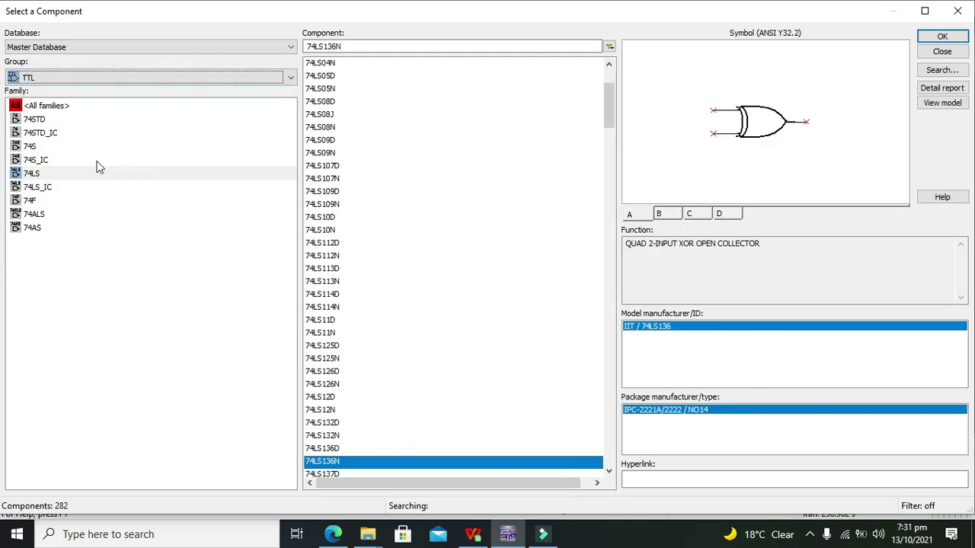
pyautogui.click(36, 177)
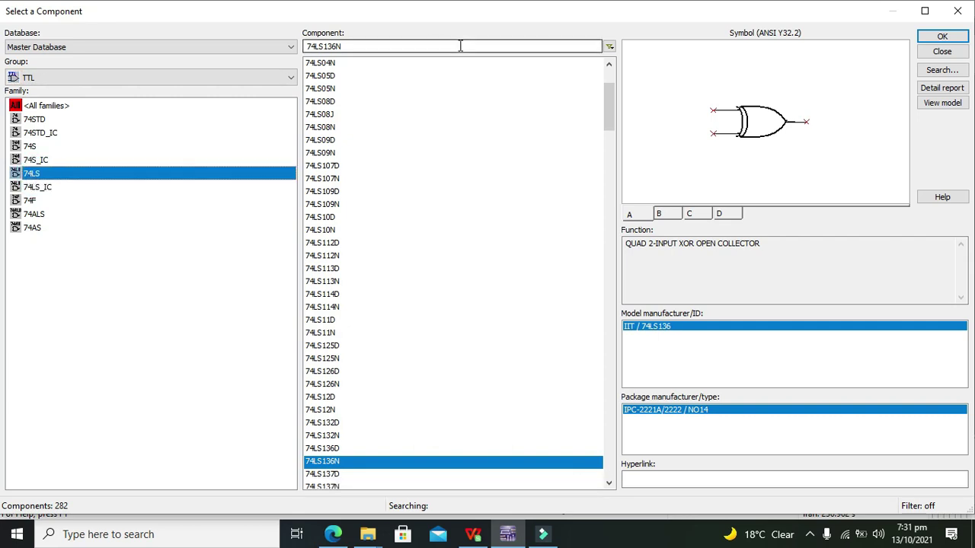
pyautogui.click(327, 449)
pyautogui.click(331, 461)
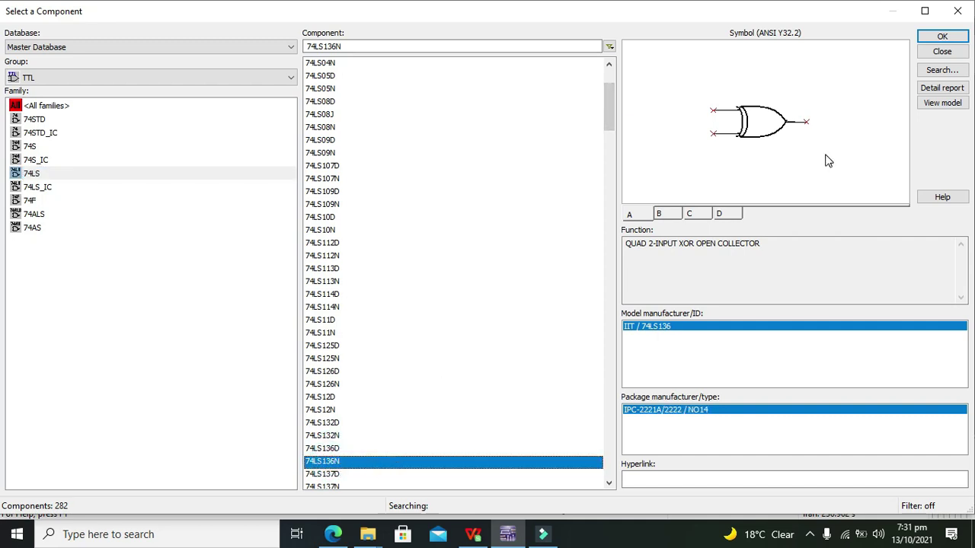
pyautogui.click(942, 38)
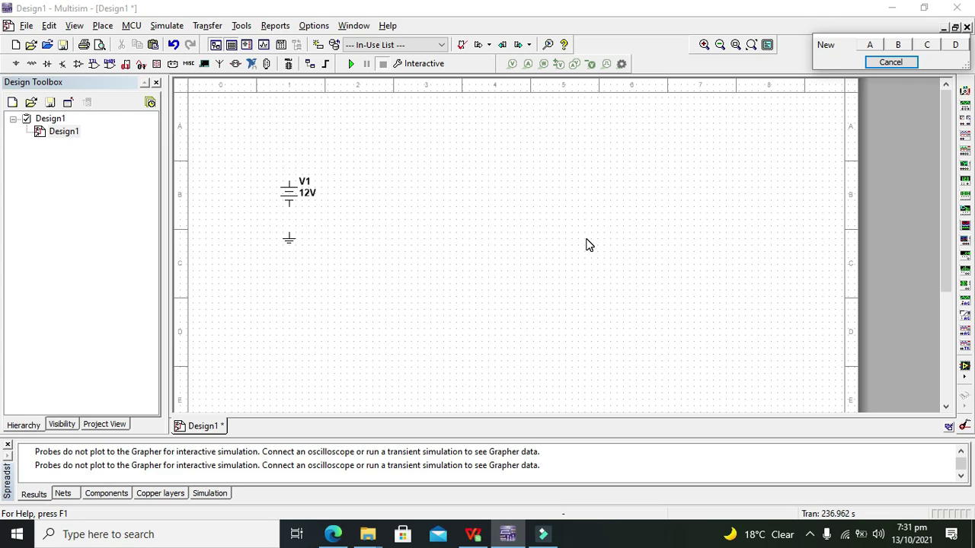
pyautogui.click(870, 44)
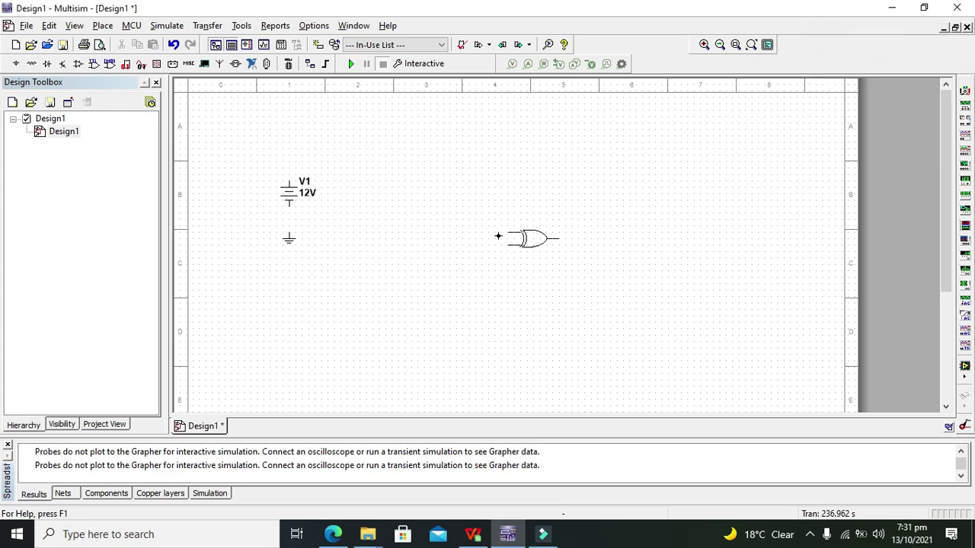
pyautogui.click(453, 213)
pyautogui.click(451, 230)
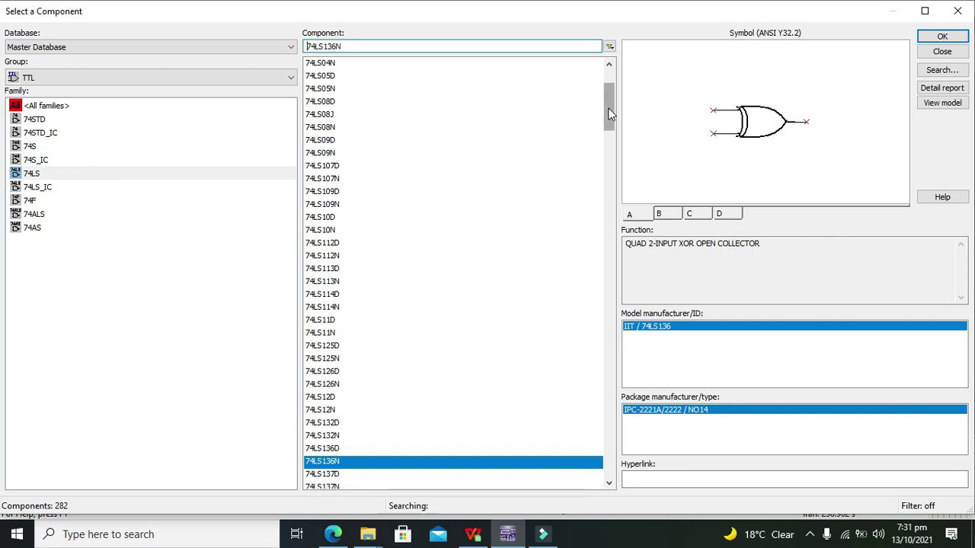
# Place gate A of a 74LS08J AND chip below the XOR gate.
pyautogui.moveTo(609, 113); pyautogui.dragTo(612, 87)
pyautogui.click(439, 77)
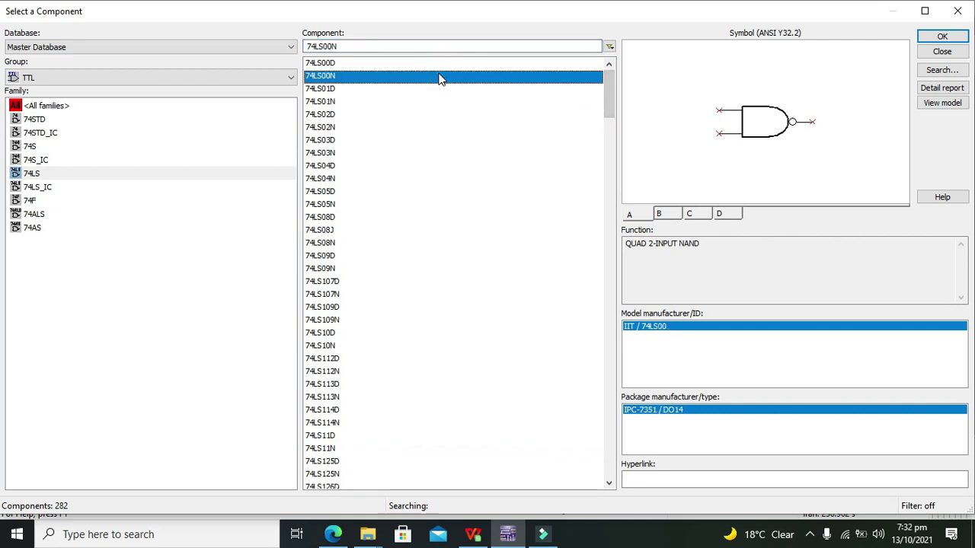
pyautogui.press('Down')
pyautogui.press('Down')
pyautogui.press('Down')
pyautogui.press('Down')
pyautogui.press('Down')
pyautogui.press('Down')
pyautogui.press('Down')
pyautogui.press('Down')
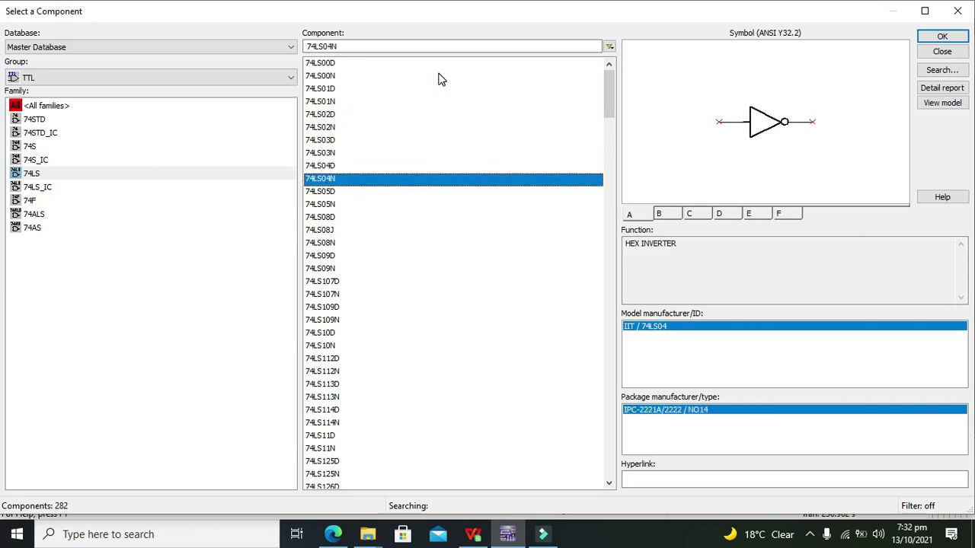
pyautogui.press('Down')
pyautogui.press('Down')
pyautogui.press('Down')
pyautogui.press('Down')
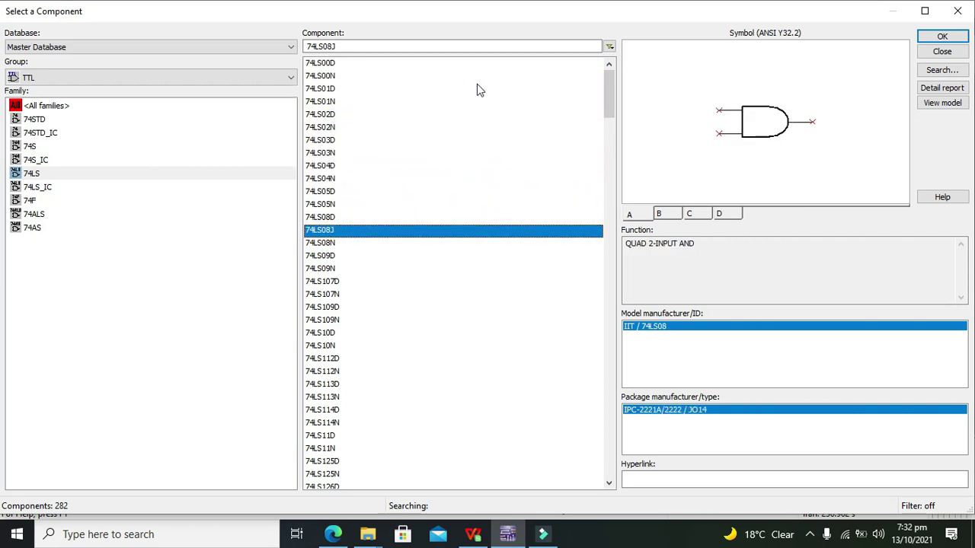
pyautogui.click(942, 37)
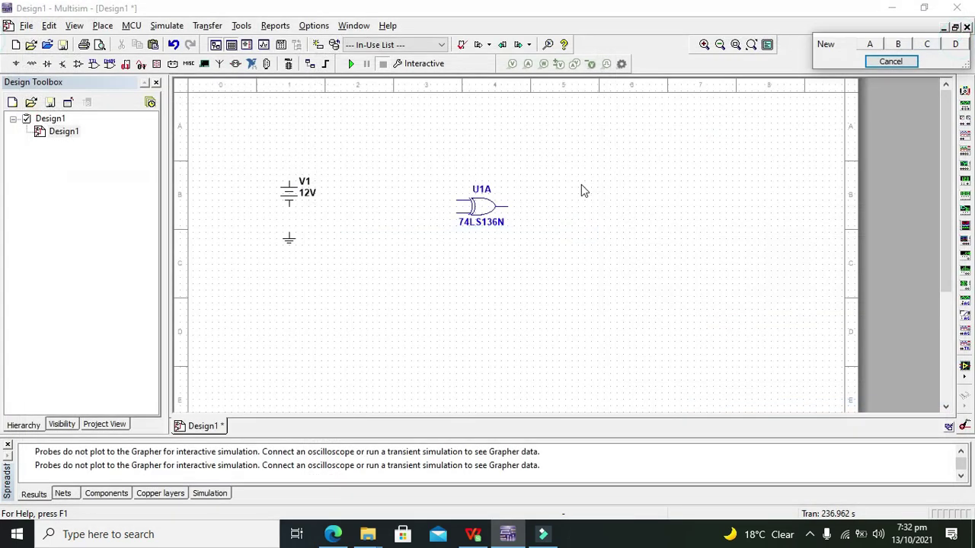
pyautogui.click(869, 44)
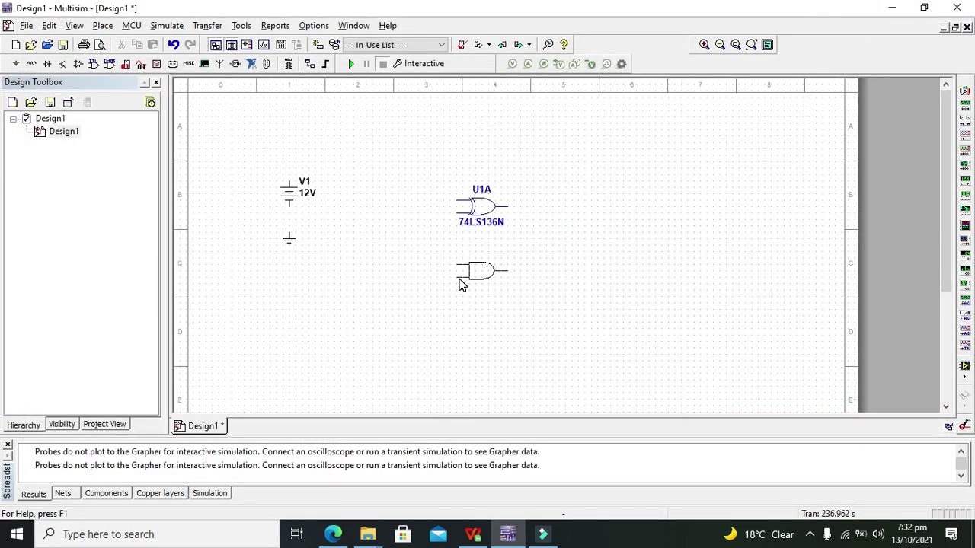
pyautogui.click(461, 281)
pyautogui.click(462, 302)
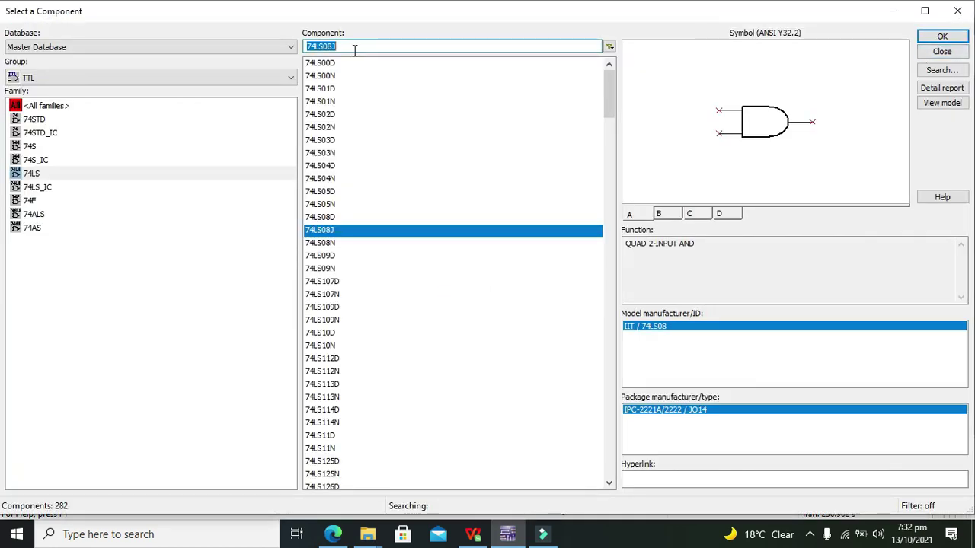
# Place two DIPSW1 switches from the Basic SWITCH family, S1 above S2.
pyautogui.click(264, 83)
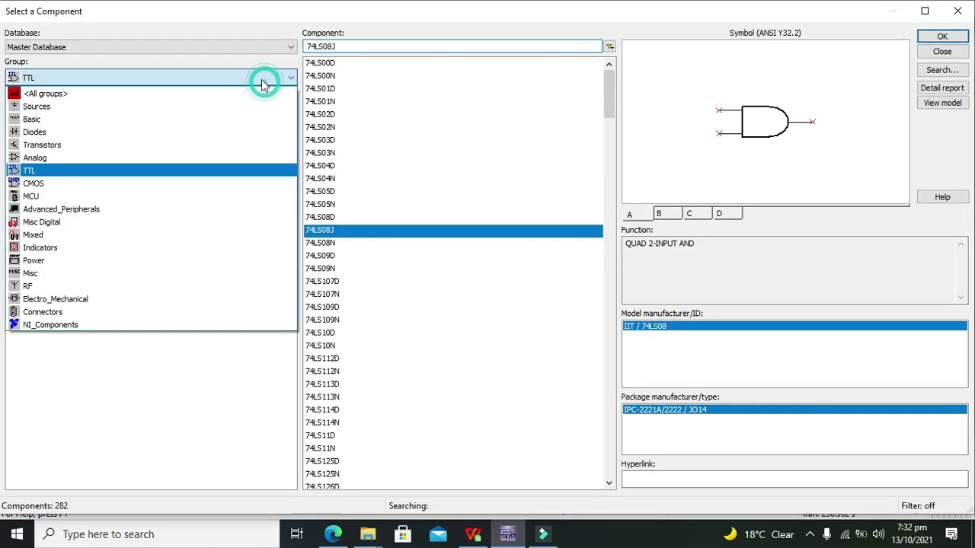
pyautogui.click(78, 120)
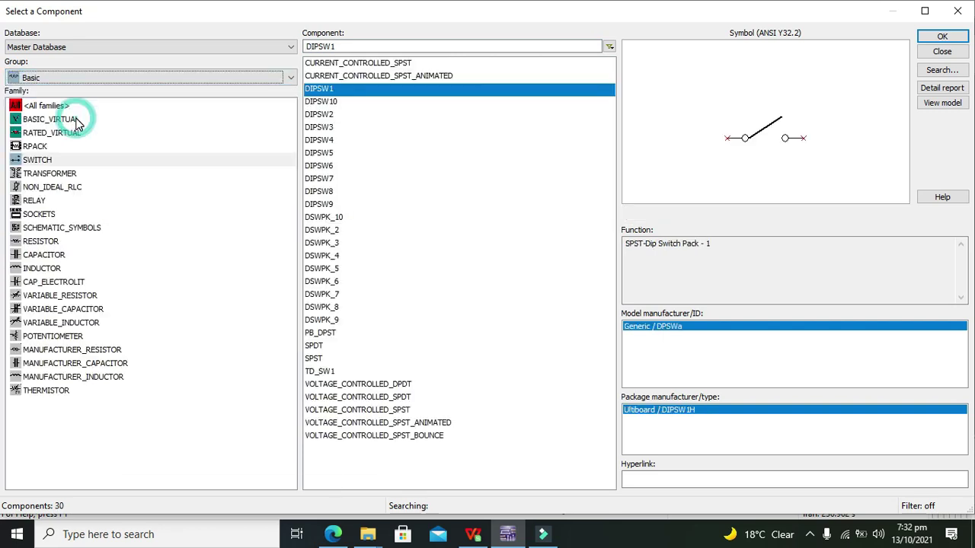
pyautogui.click(44, 145)
pyautogui.click(47, 159)
pyautogui.click(349, 90)
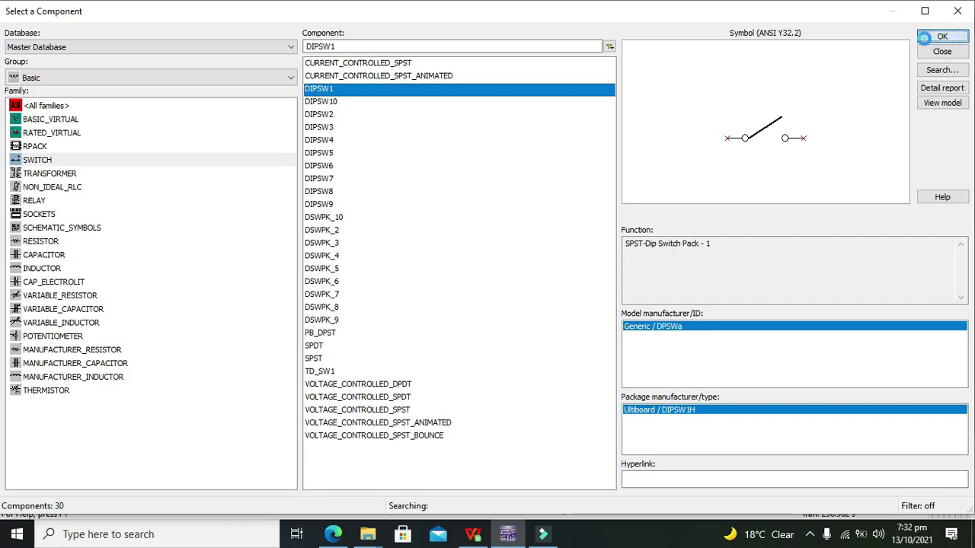
pyautogui.click(942, 36)
pyautogui.click(352, 190)
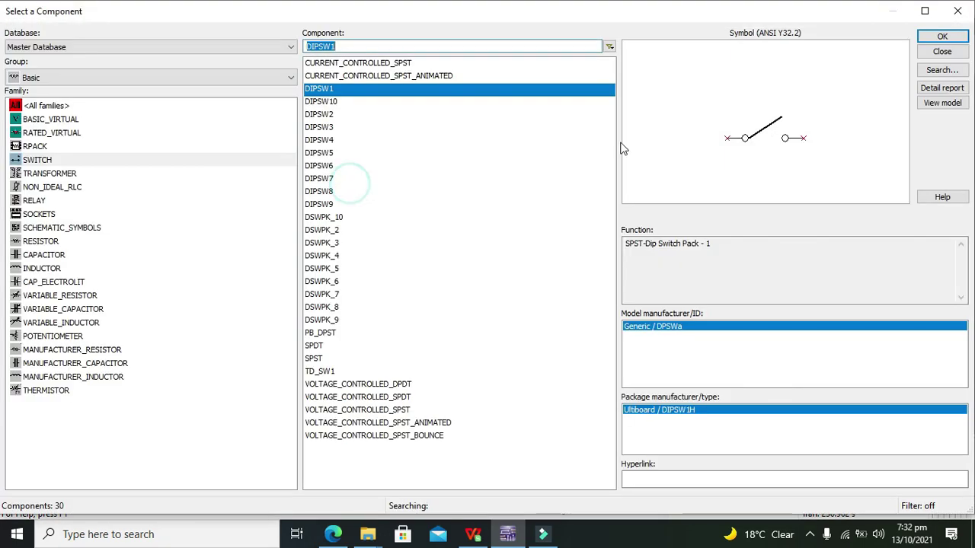
pyautogui.click(945, 36)
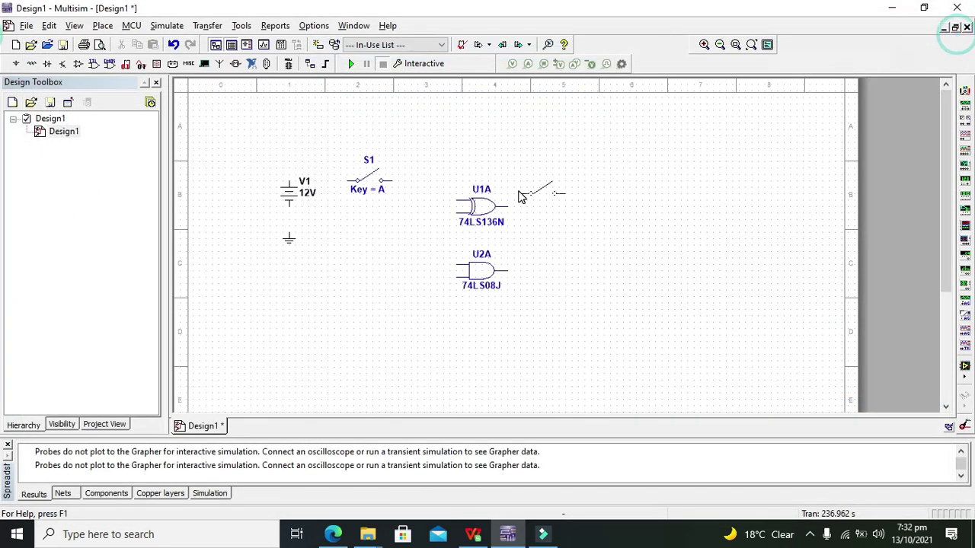
pyautogui.click(348, 227)
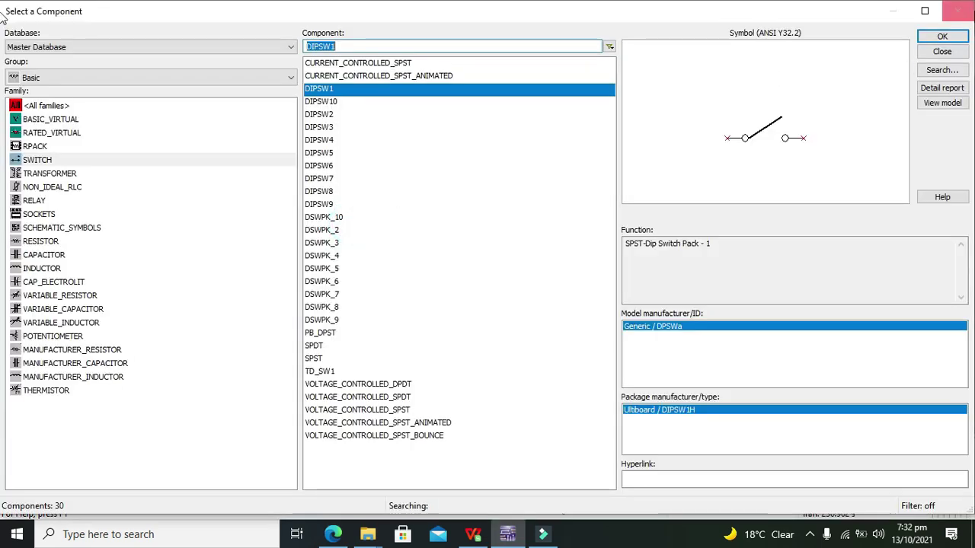
pyautogui.click(957, 10)
# Wire V1's lower terminal to ground and move source and ground down-left.
pyautogui.click(384, 124)
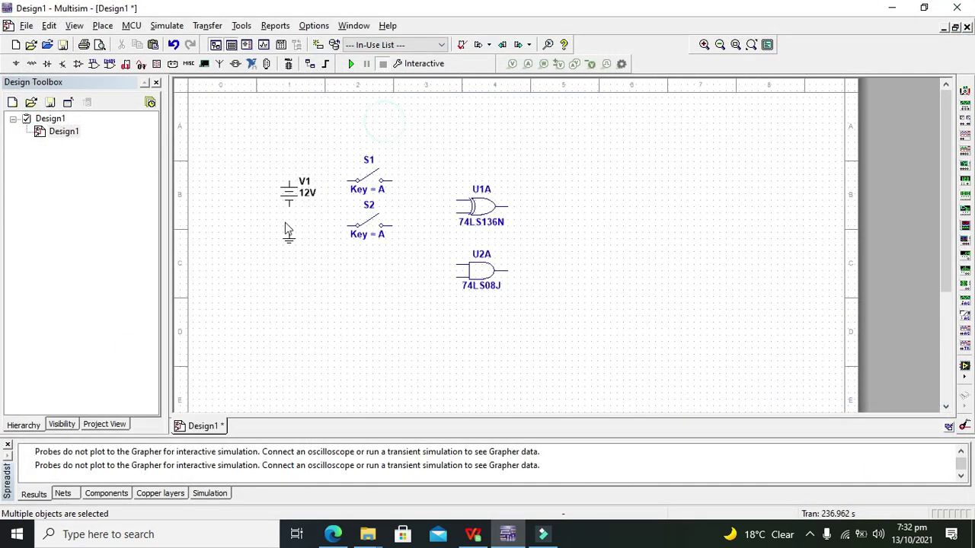
pyautogui.click(291, 169)
pyautogui.moveTo(290, 206); pyautogui.dragTo(289, 228)
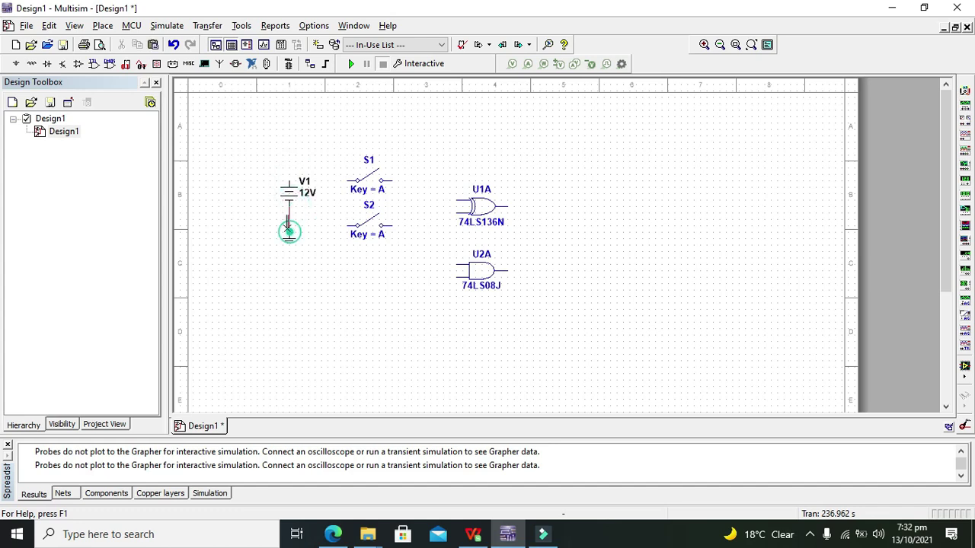
pyautogui.moveTo(261, 152); pyautogui.dragTo(337, 282)
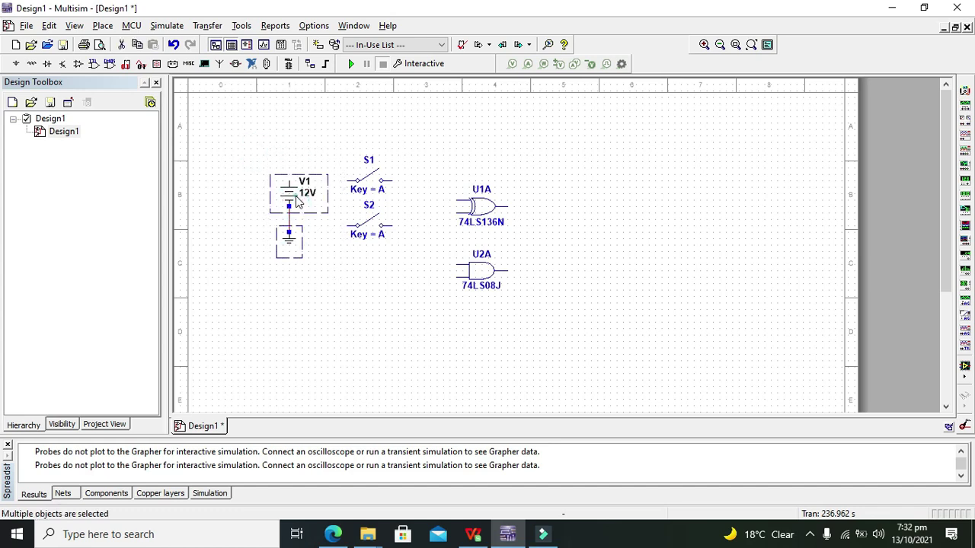
pyautogui.moveTo(295, 196); pyautogui.dragTo(251, 285)
pyautogui.click(355, 267)
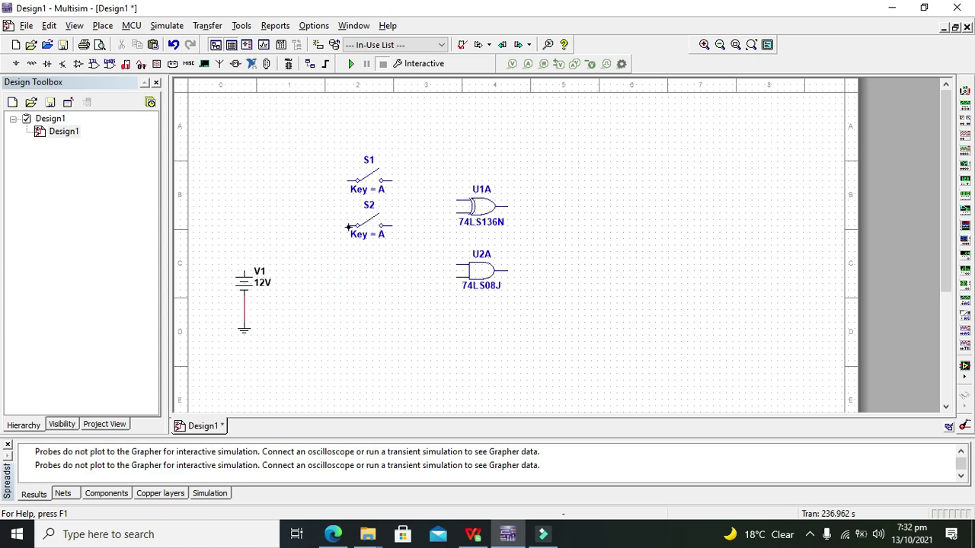
# Join the left terminals of S1 and S2, and connect V1's top terminal to that wire.
pyautogui.click(348, 226)
pyautogui.click(316, 181)
pyautogui.press('Escape')
pyautogui.click(344, 181)
pyautogui.click(244, 268)
pyautogui.click(313, 200)
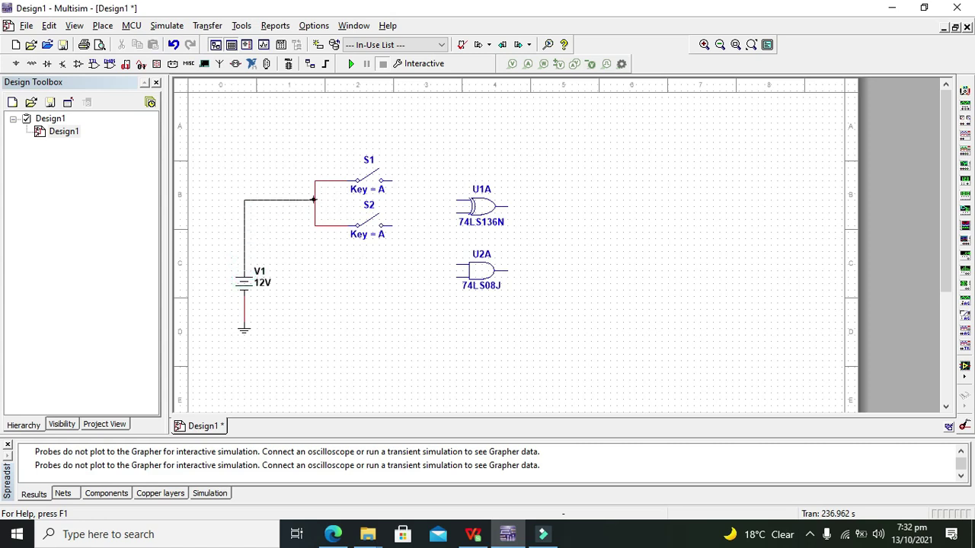
# Change V1's voltage from 12 to 5 V in its properties.
pyautogui.doubleClick(244, 288)
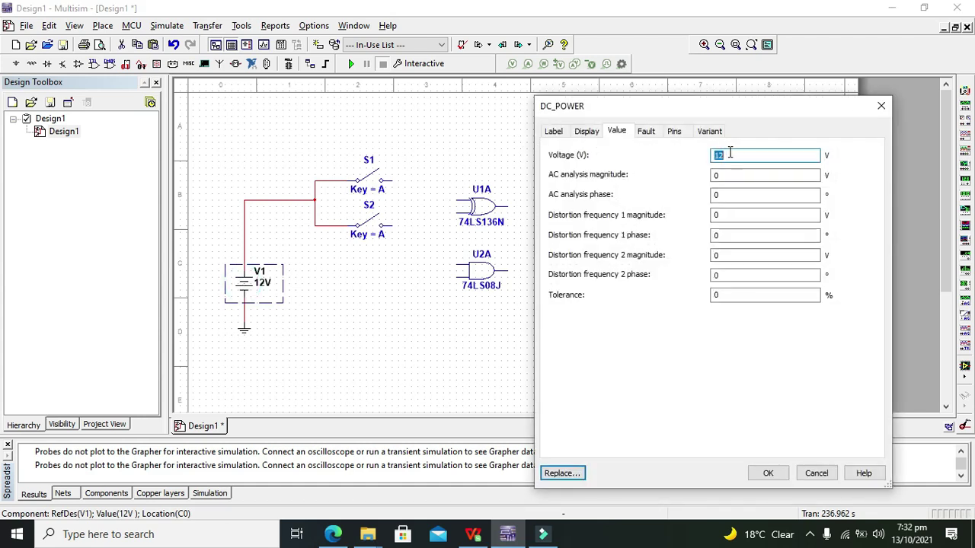
pyautogui.click(733, 155)
pyautogui.moveTo(739, 154); pyautogui.dragTo(683, 156)
pyautogui.write('5')
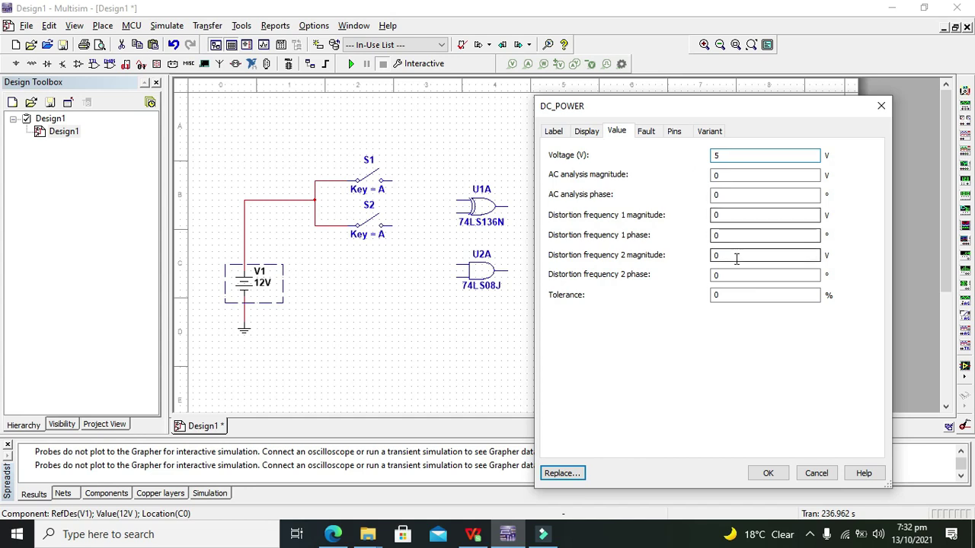
pyautogui.click(768, 473)
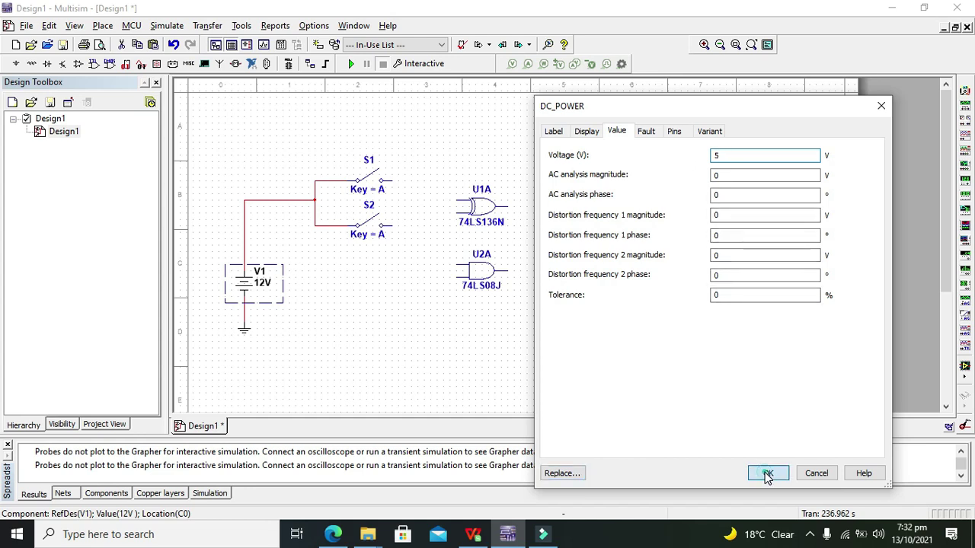
# Wire S1 and S2's right terminals to U1A's two inputs and tidy the S2 wire.
pyautogui.click(457, 200)
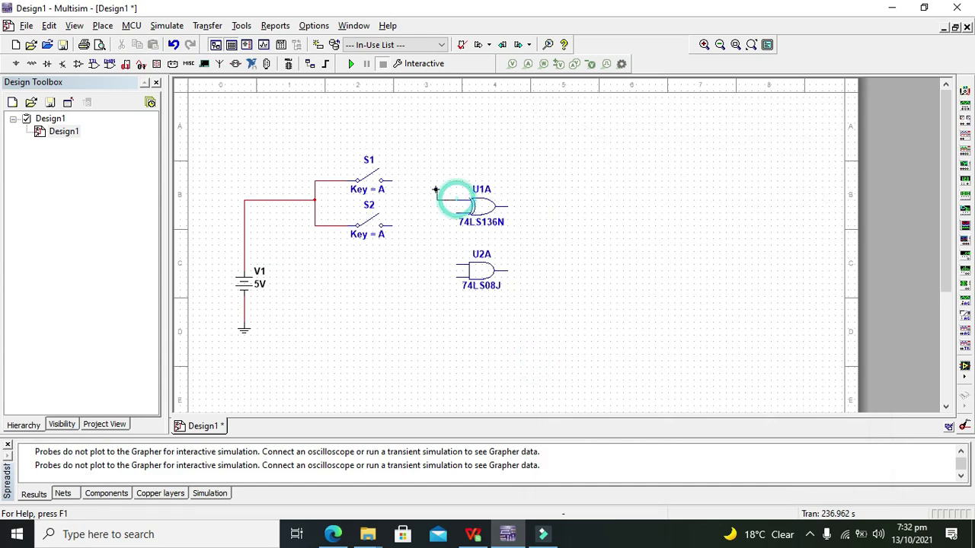
pyautogui.click(391, 182)
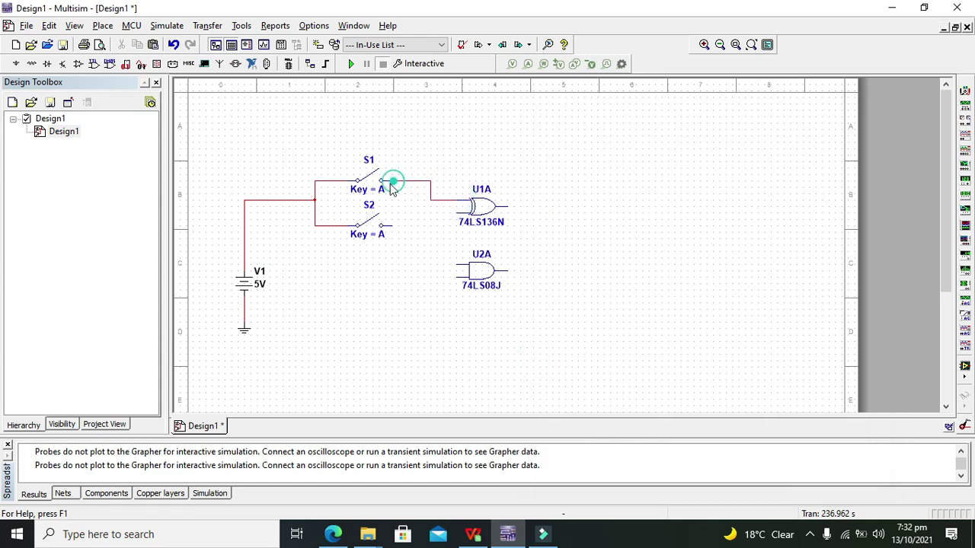
pyautogui.click(455, 214)
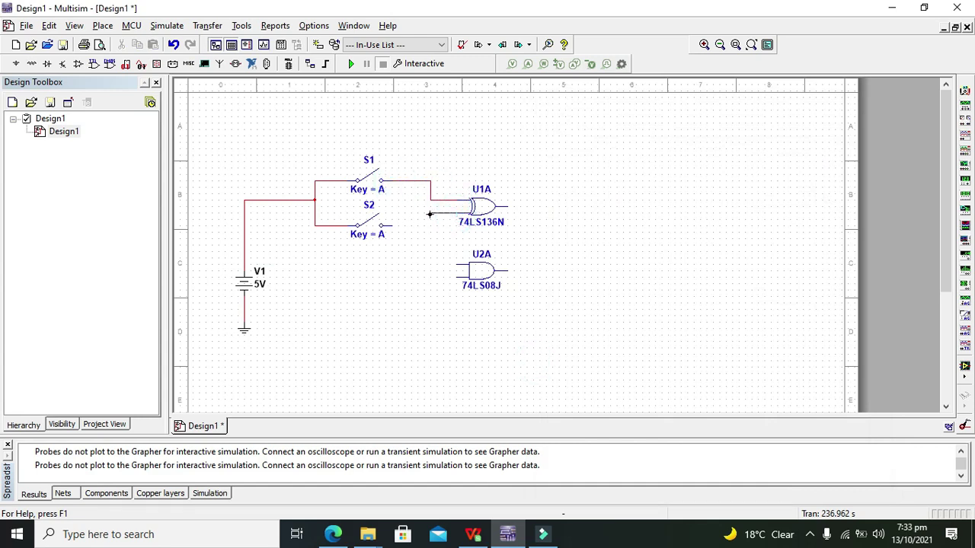
pyautogui.click(391, 226)
pyautogui.click(393, 224)
pyautogui.click(391, 223)
pyautogui.click(397, 218)
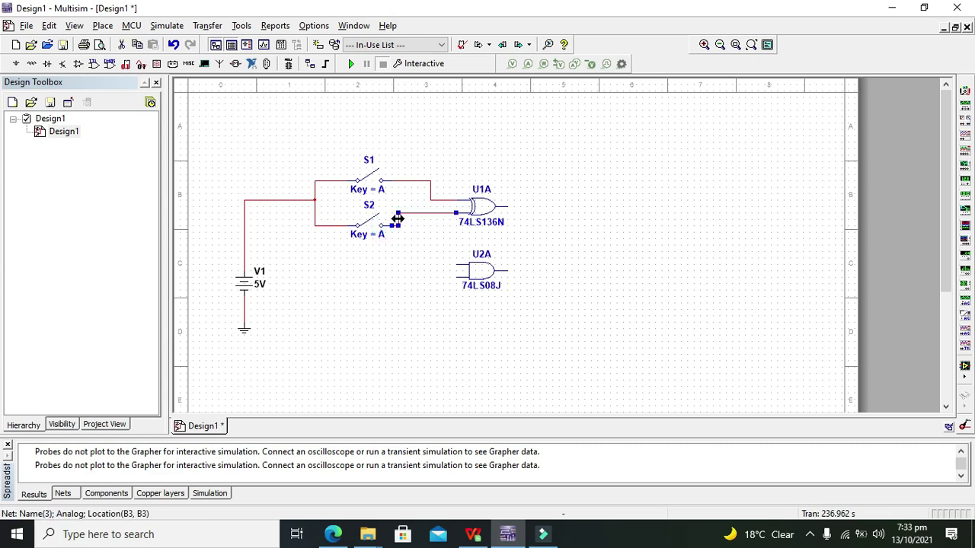
pyautogui.moveTo(397, 219); pyautogui.dragTo(429, 218)
pyautogui.click(443, 227)
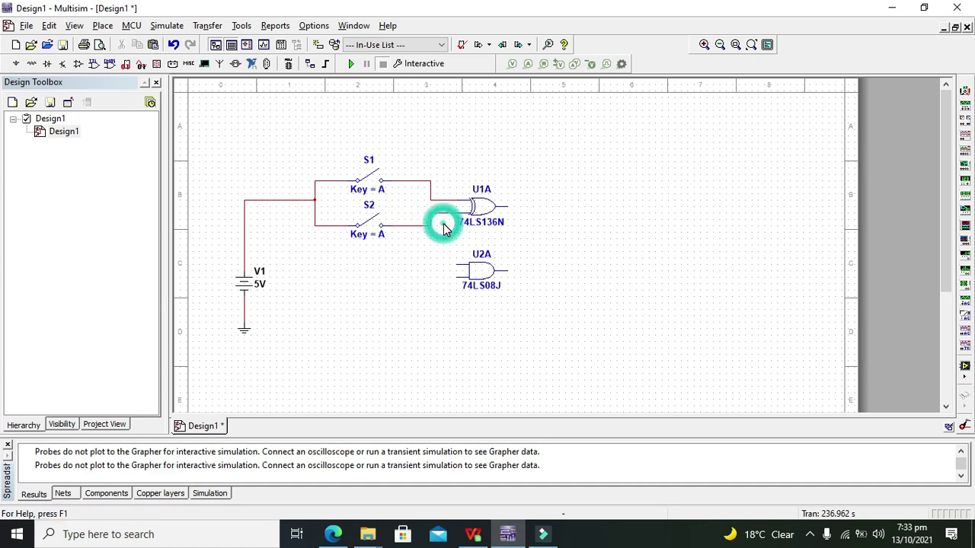
# Branch U2A's two inputs onto the S2 and S1 signal wires.
pyautogui.click(455, 265)
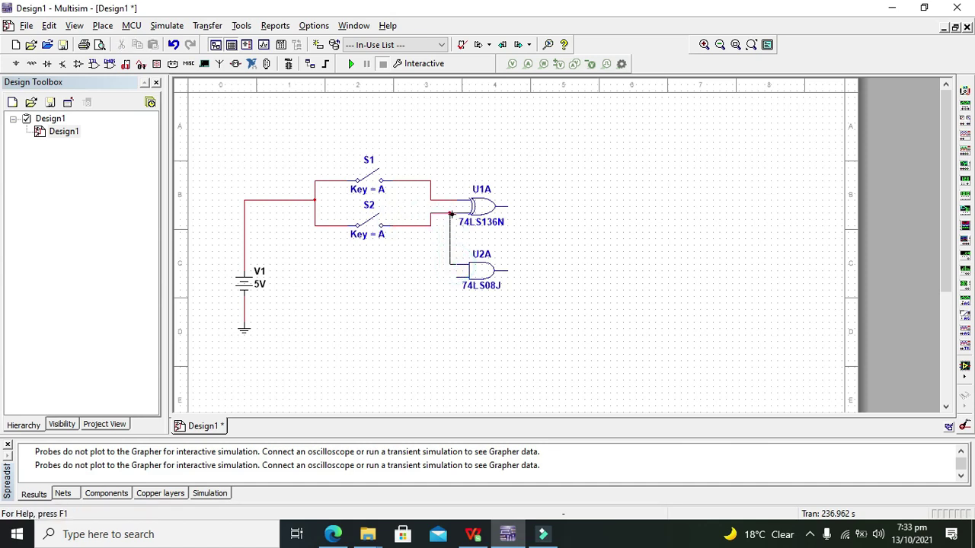
pyautogui.click(452, 215)
pyautogui.click(458, 279)
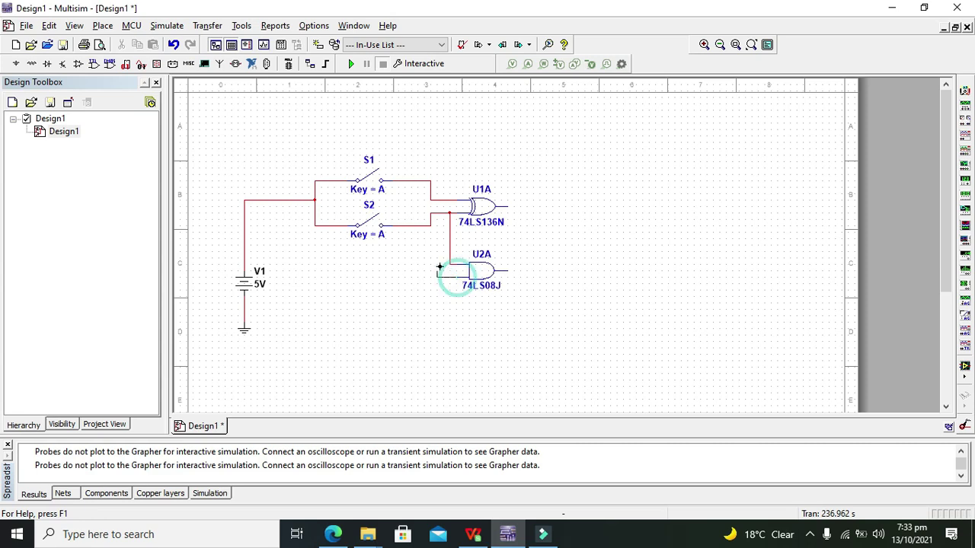
pyautogui.click(439, 201)
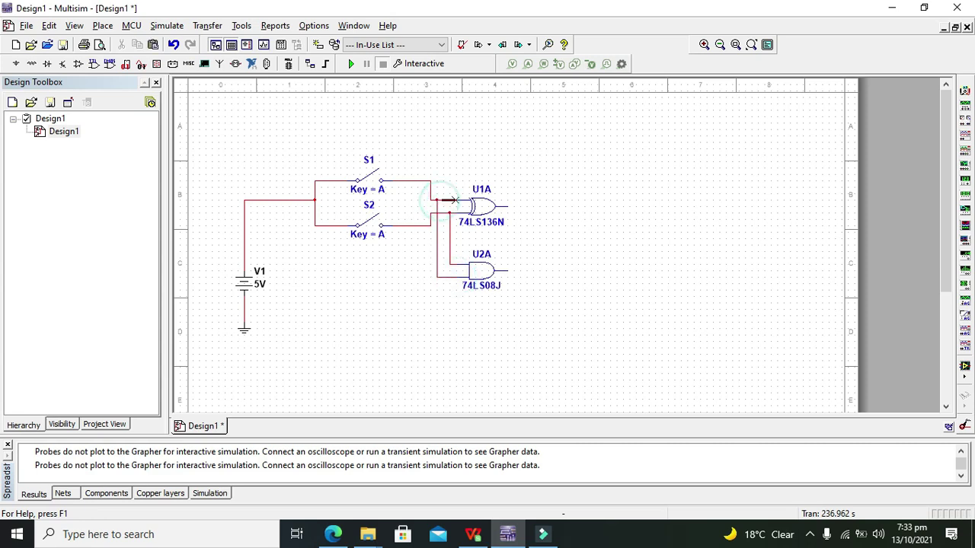
# Place PROBE_DIG_RED probes at the outputs of U1A and U2A.
pyautogui.click(157, 64)
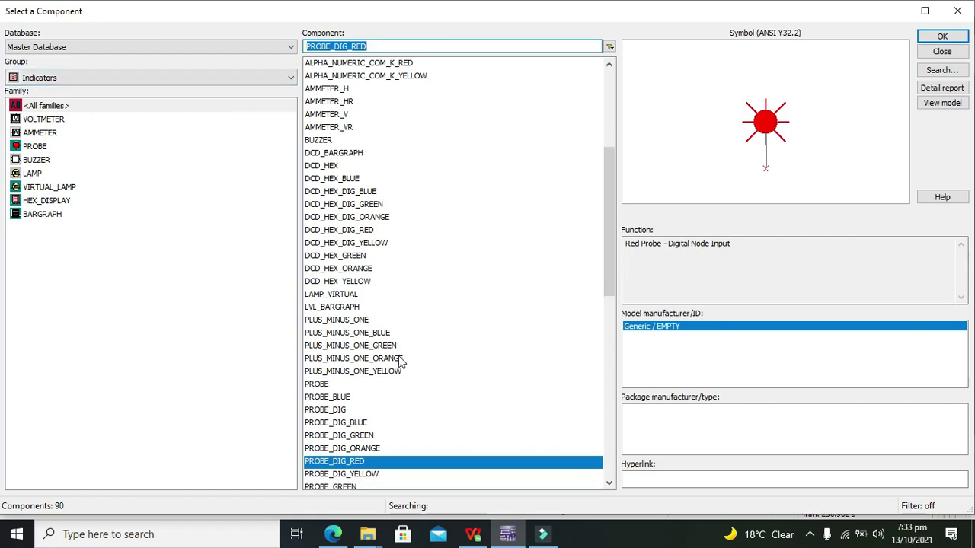
pyautogui.click(374, 473)
pyautogui.click(371, 462)
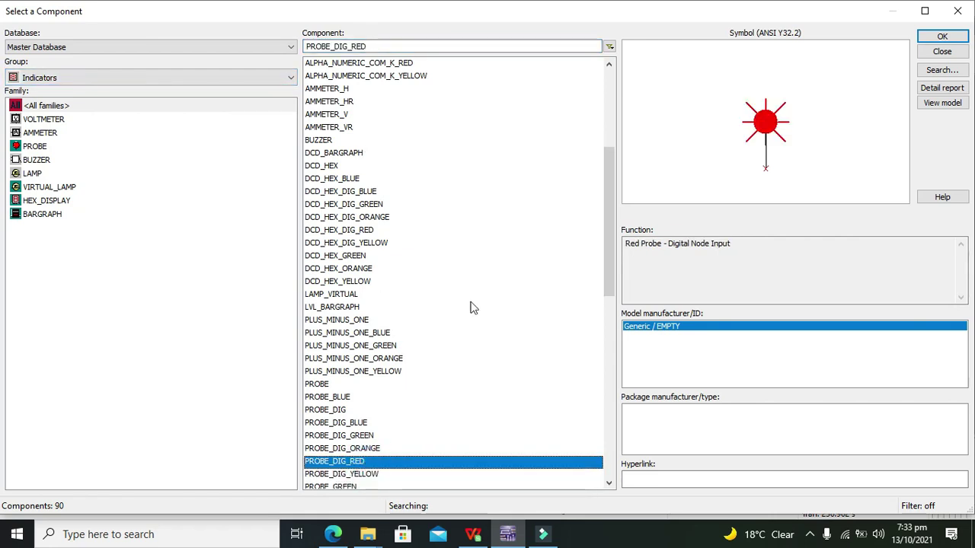
pyautogui.click(927, 43)
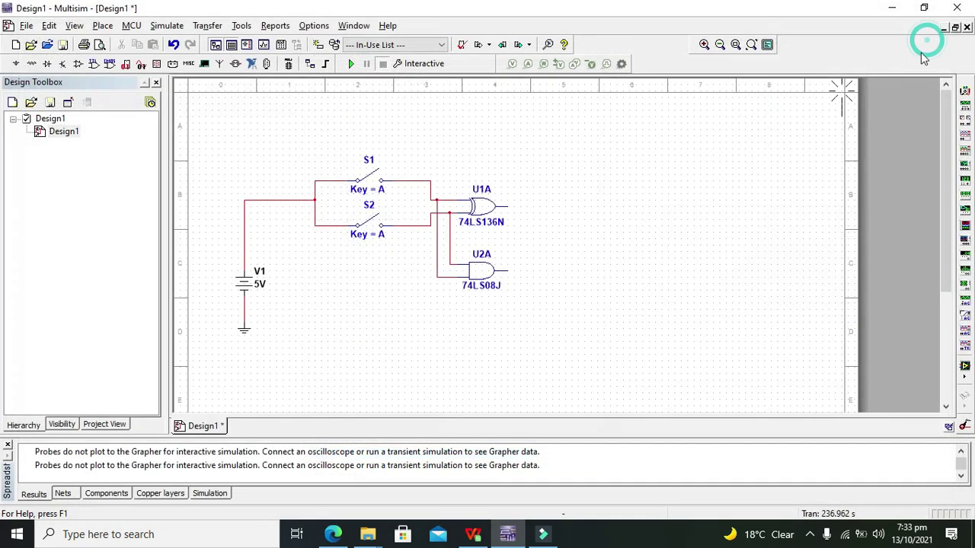
pyautogui.click(510, 217)
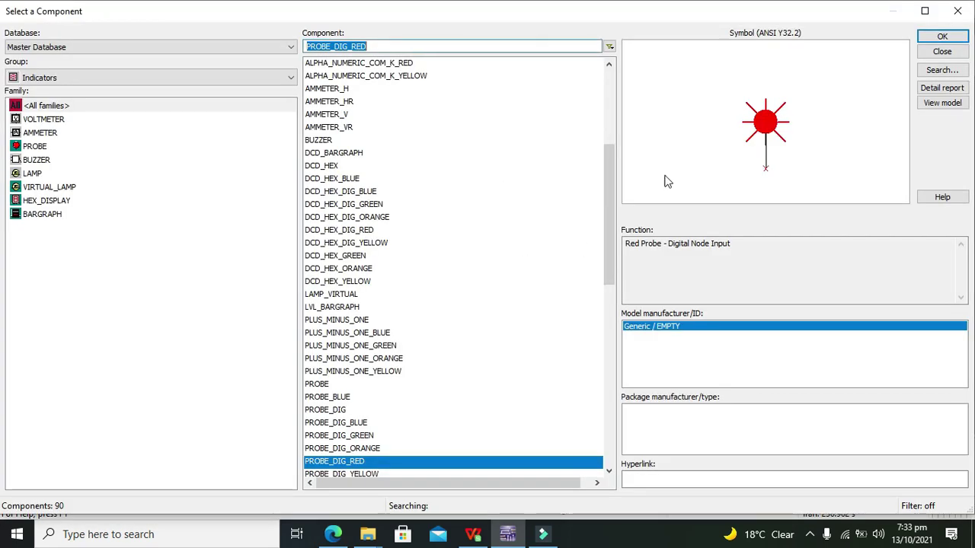
pyautogui.click(923, 40)
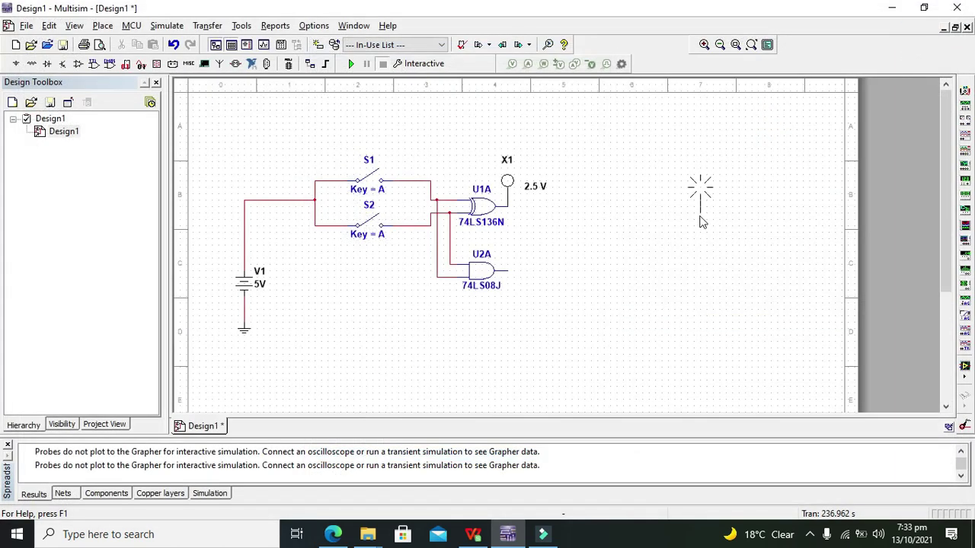
pyautogui.click(511, 281)
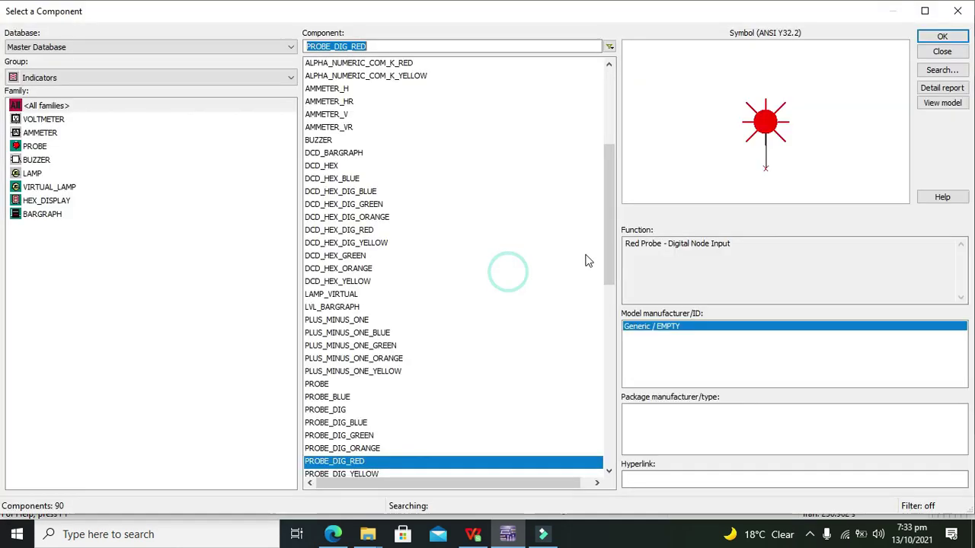
pyautogui.click(957, 11)
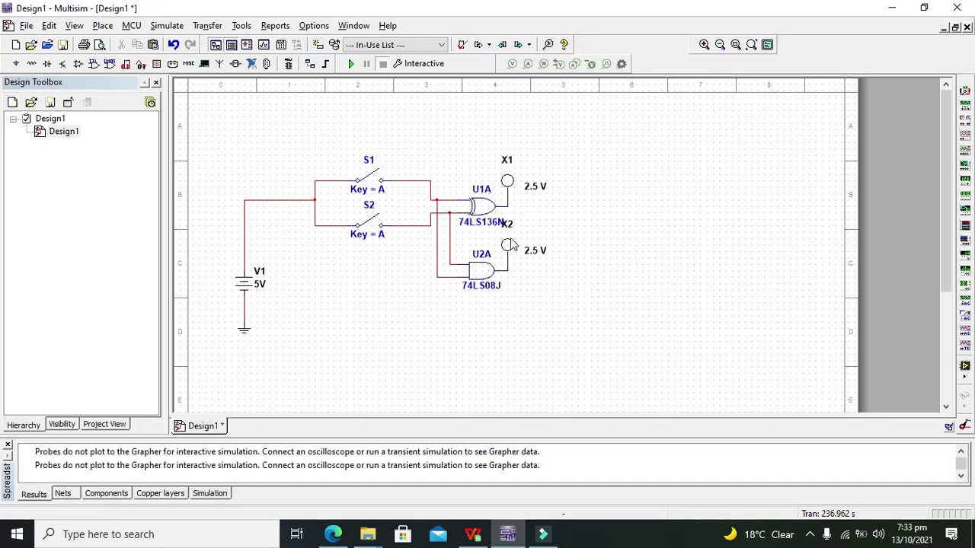
# Move probes X1 and X2 further to the right.
pyautogui.moveTo(509, 192); pyautogui.dragTo(576, 187)
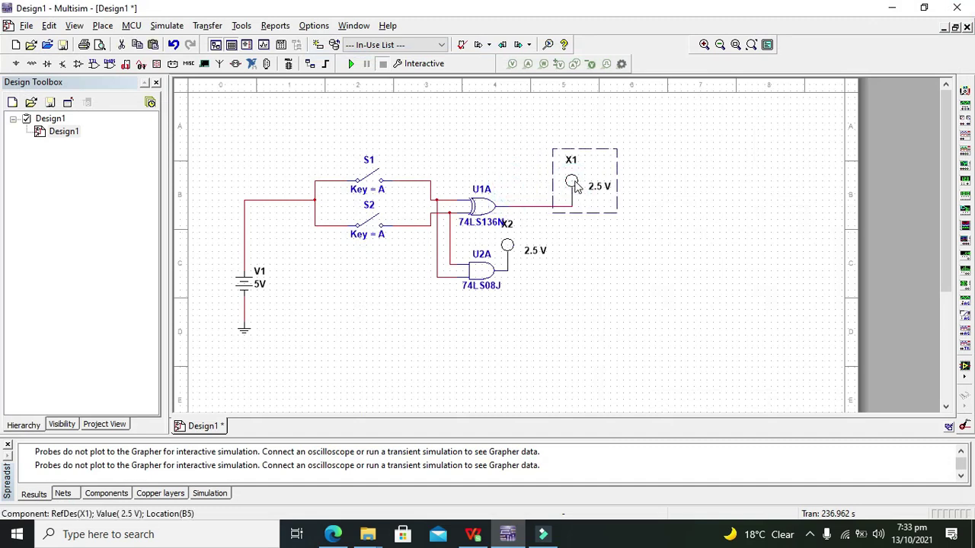
pyautogui.click(611, 265)
pyautogui.click(511, 257)
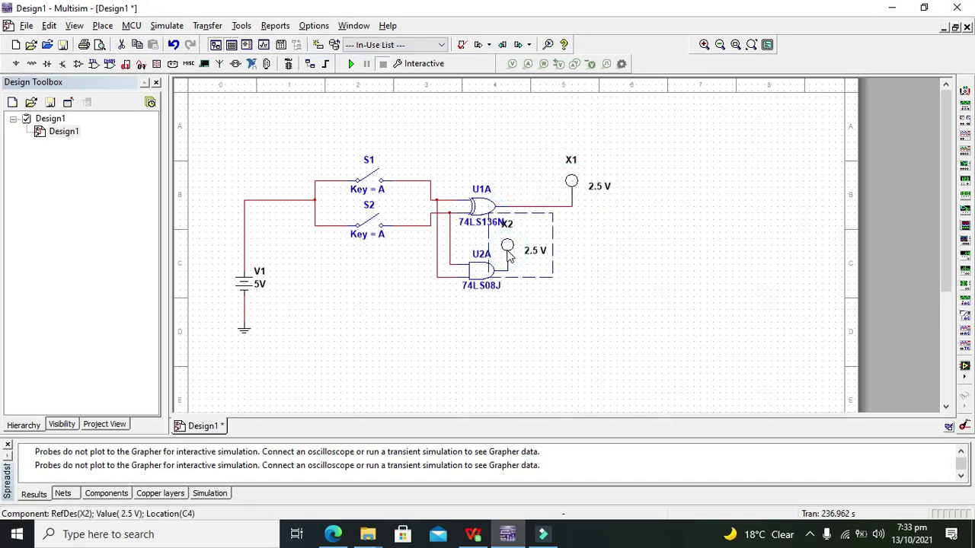
pyautogui.moveTo(512, 257); pyautogui.dragTo(576, 251)
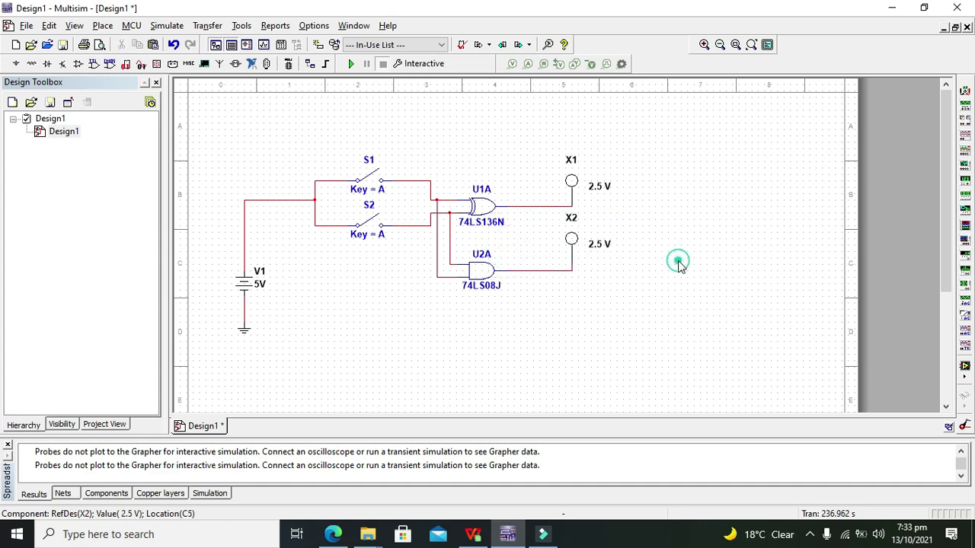
# Set probe X2 down below X1 and run the interactive simulation.
pyautogui.click(678, 261)
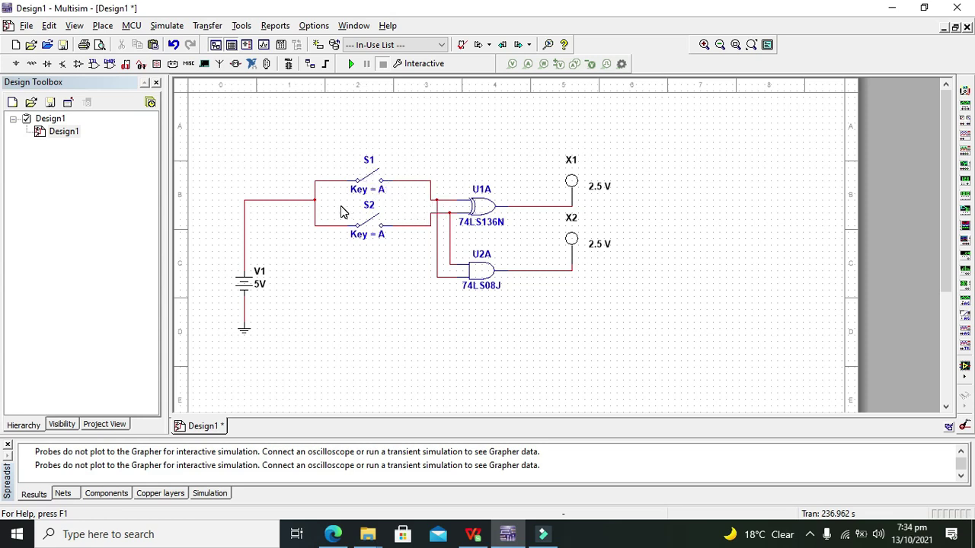
pyautogui.click(349, 67)
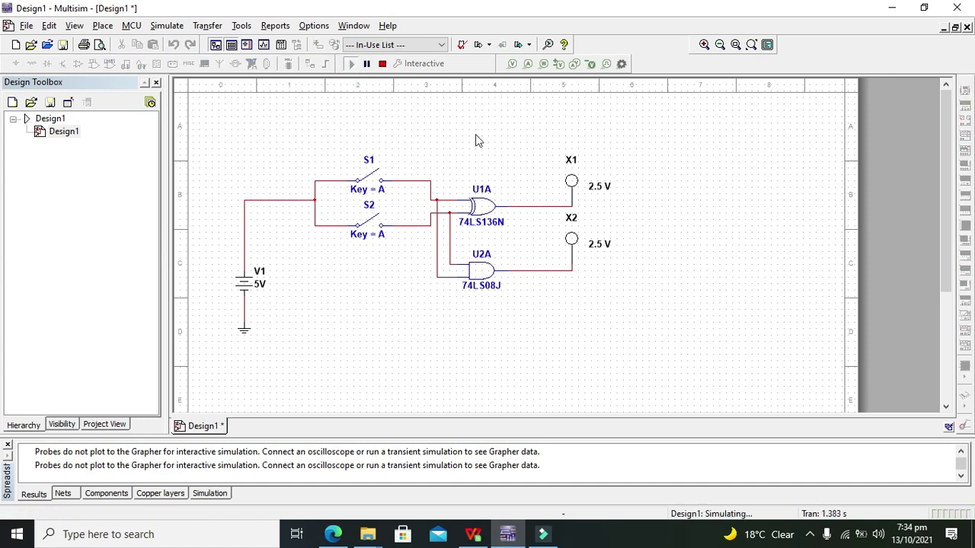
# Toggle S1 closed and open, then leave only S2 closed so X1 lights.
pyautogui.click(370, 183)
pyautogui.click(369, 183)
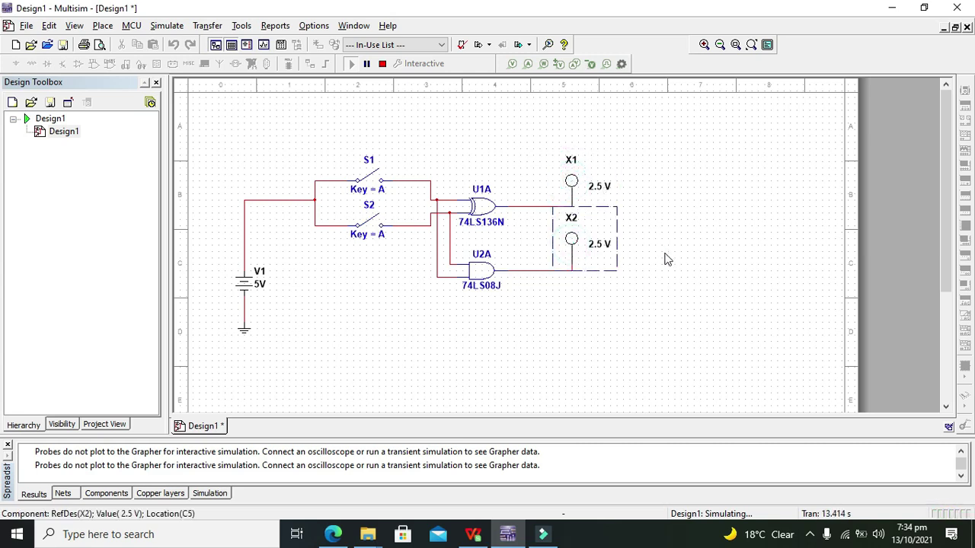
pyautogui.click(373, 179)
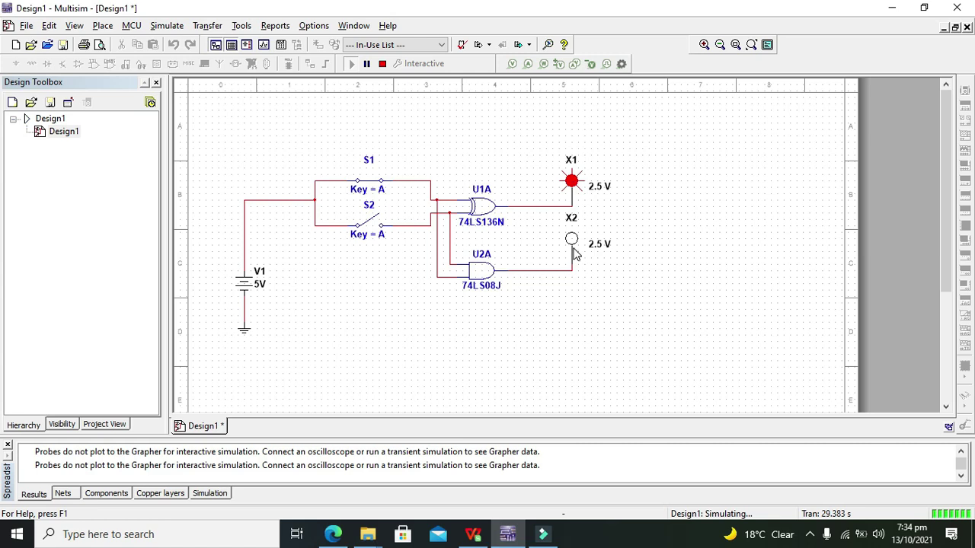
pyautogui.click(369, 185)
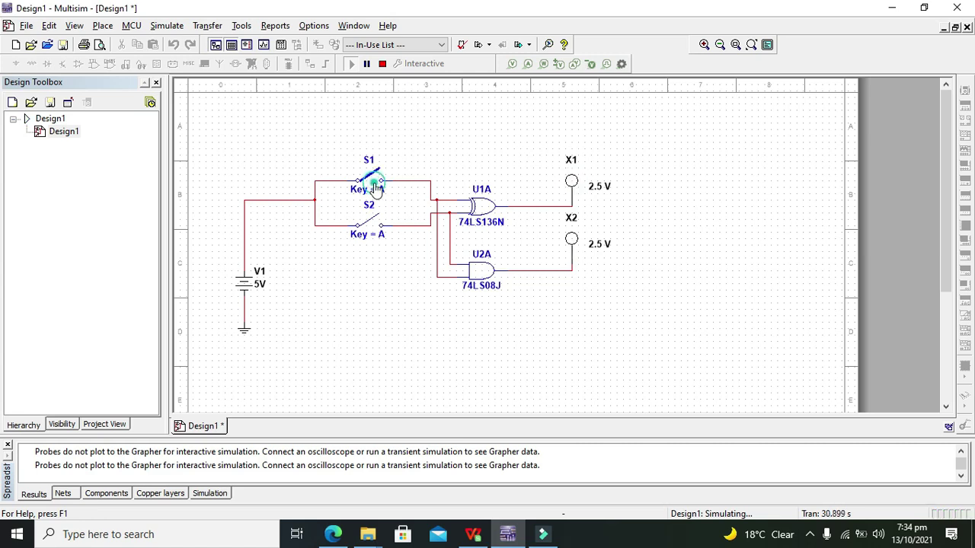
pyautogui.click(372, 225)
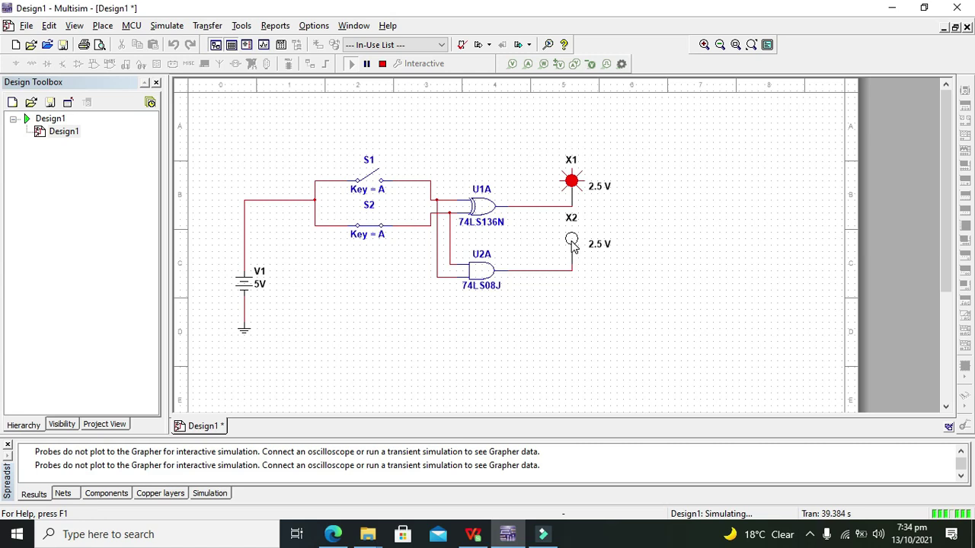
# Close S1 alongside S2 so X2 lights and X1 goes dark, then inspect the probes.
pyautogui.click(372, 180)
pyautogui.click(373, 180)
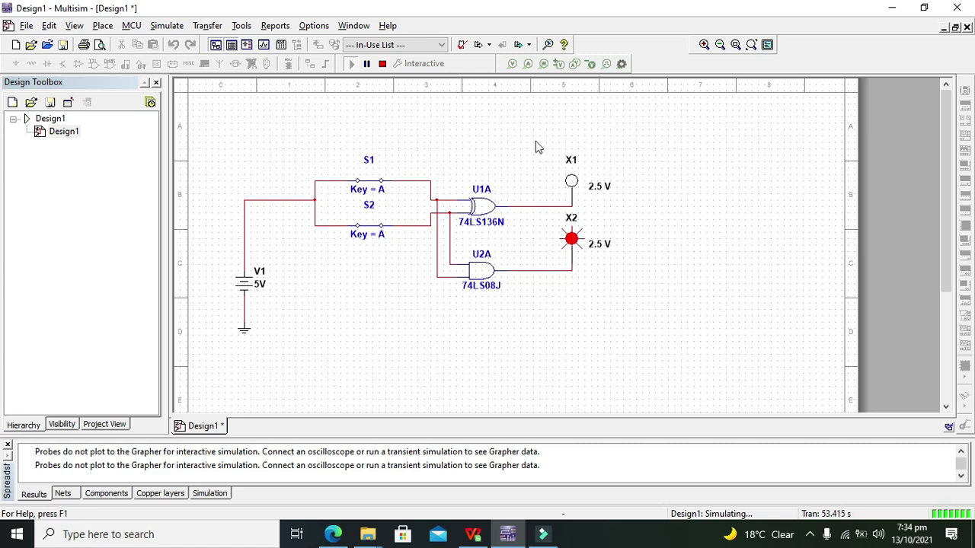
pyautogui.moveTo(535, 140); pyautogui.dragTo(631, 303)
pyautogui.click(675, 302)
pyautogui.moveTo(548, 134); pyautogui.dragTo(620, 302)
pyautogui.click(642, 295)
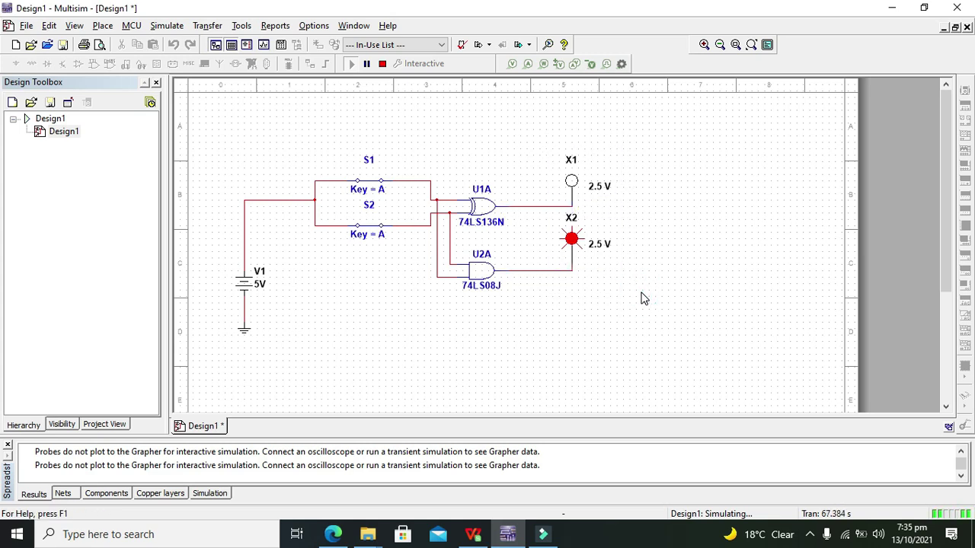